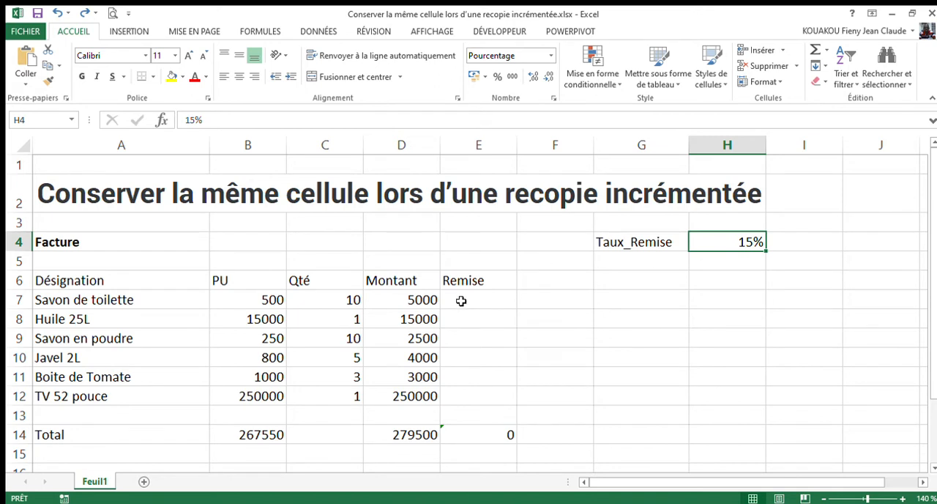
# Enter the discount formula =D7*H4 in cell E7 and copy it down through E12.
pyautogui.click(461, 301)
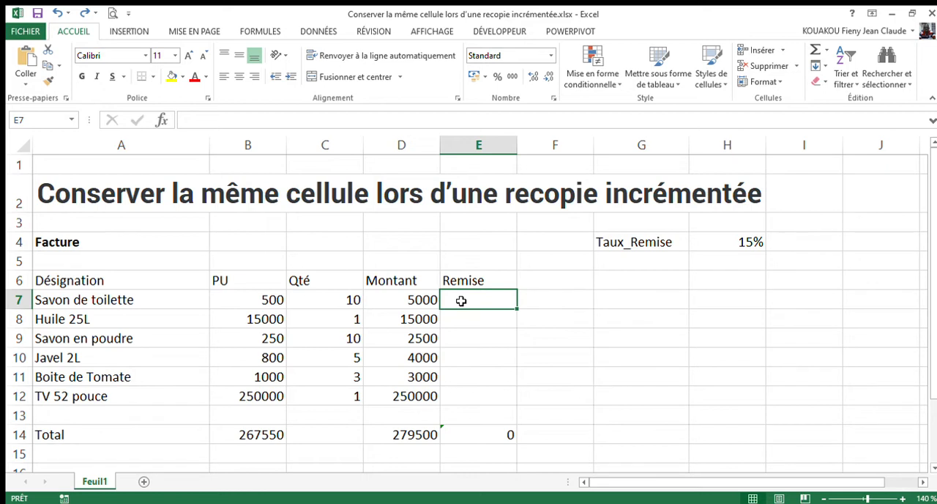
pyautogui.write('=')
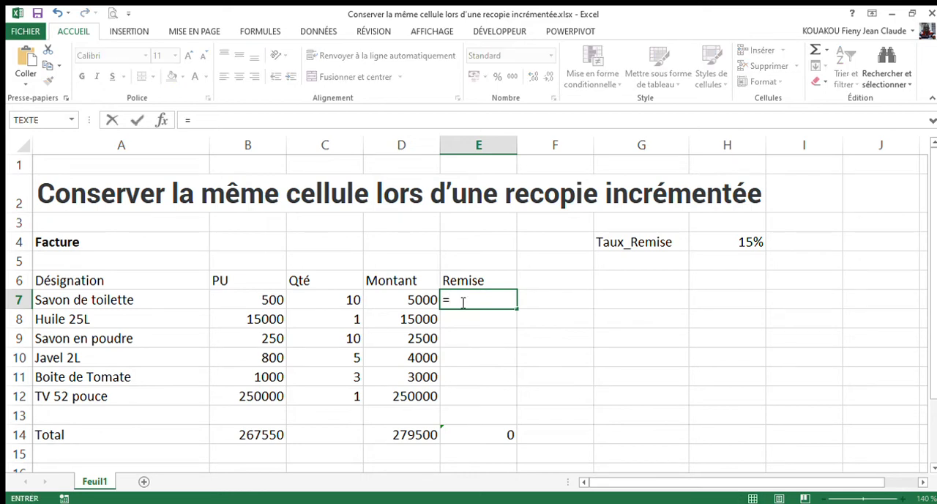
pyautogui.click(412, 300)
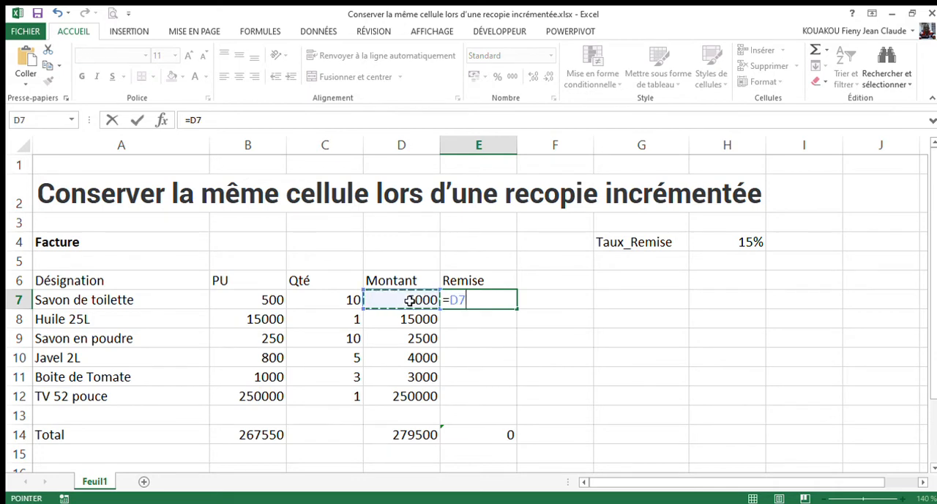
pyautogui.write('*')
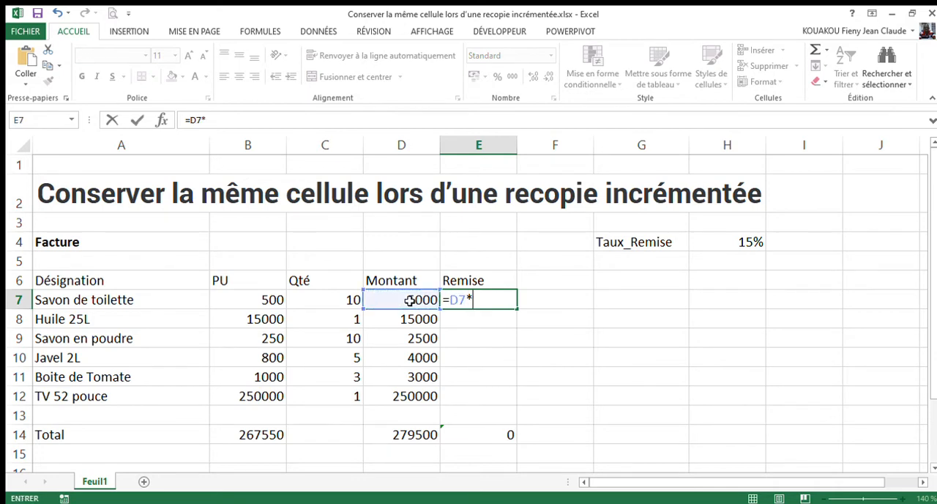
pyautogui.click(745, 245)
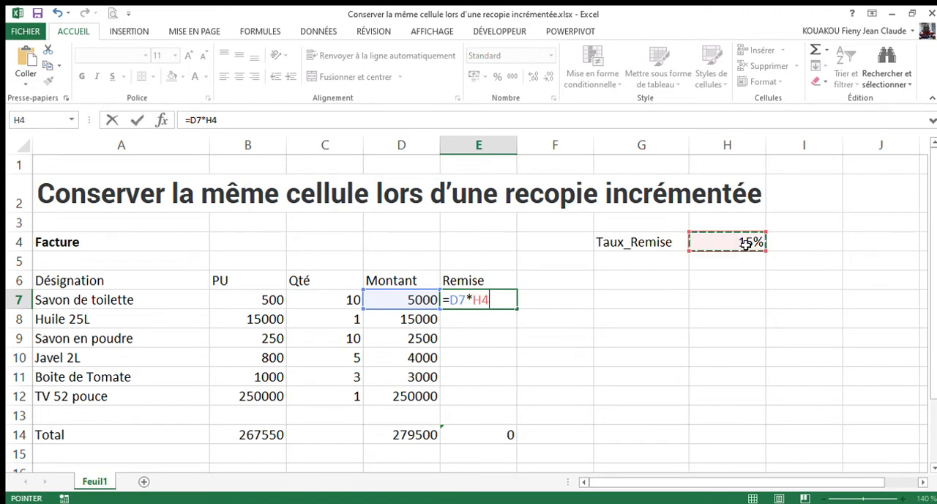
pyautogui.press('Return')
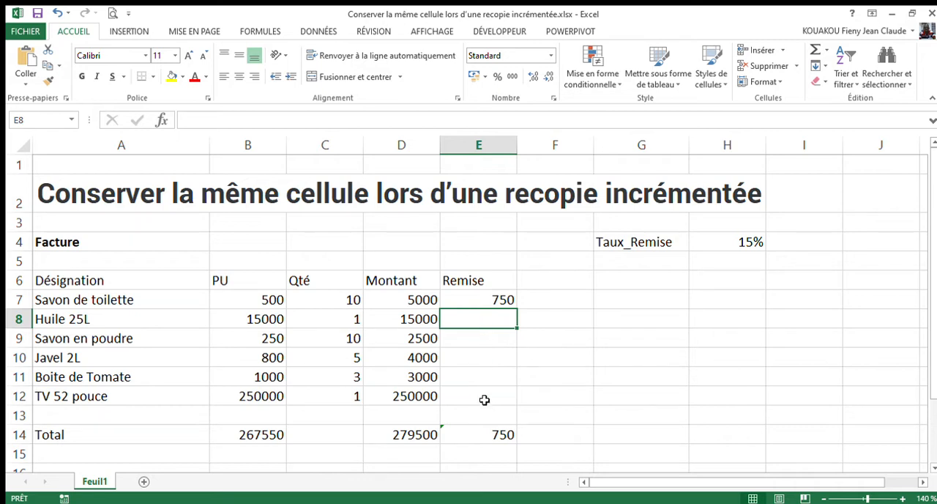
pyautogui.click(485, 300)
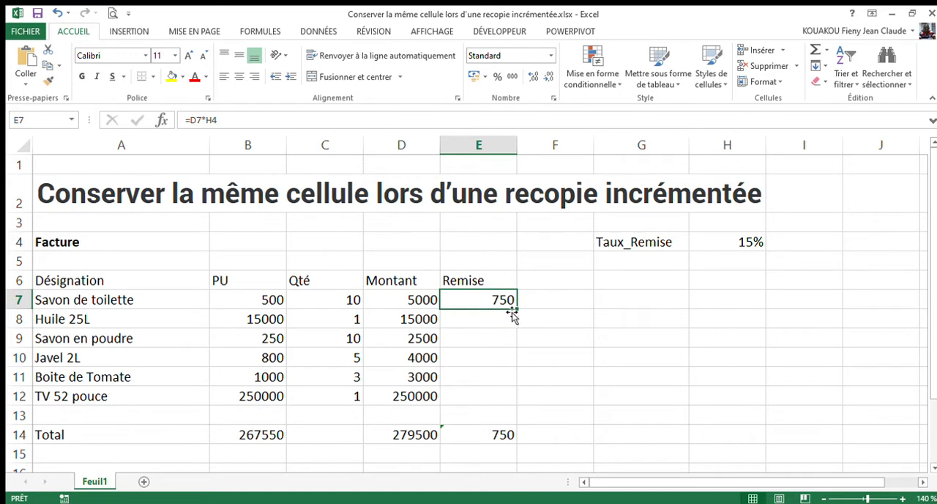
pyautogui.moveTo(514, 311); pyautogui.dragTo(508, 404)
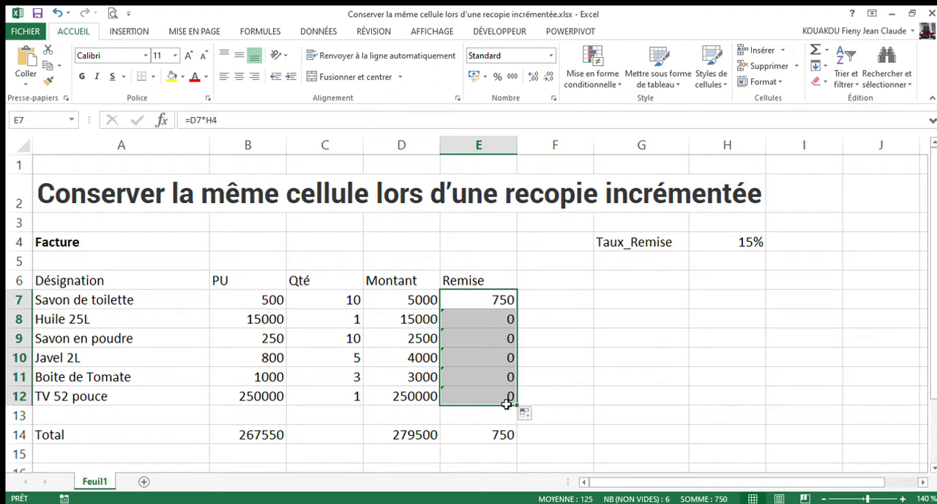
# Inspect the formulas in E7 and E8 to compare which cells they reference.
pyautogui.click(495, 301)
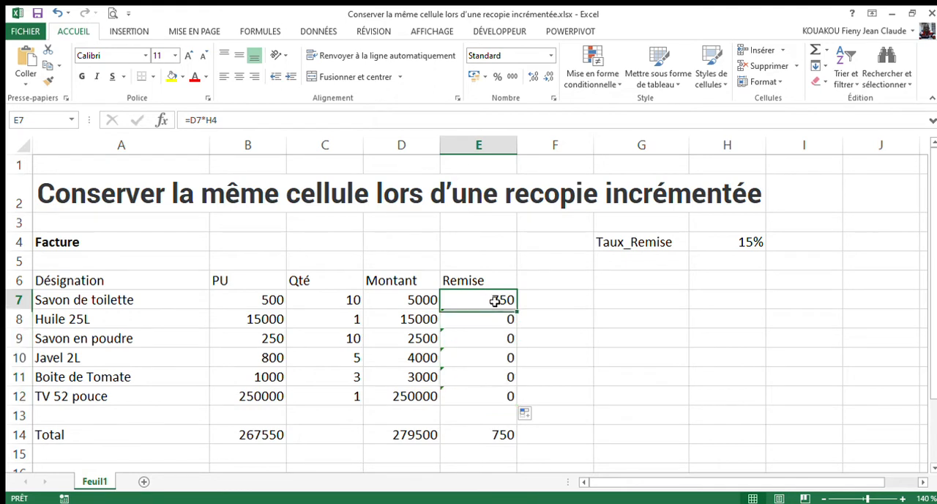
pyautogui.click(202, 122)
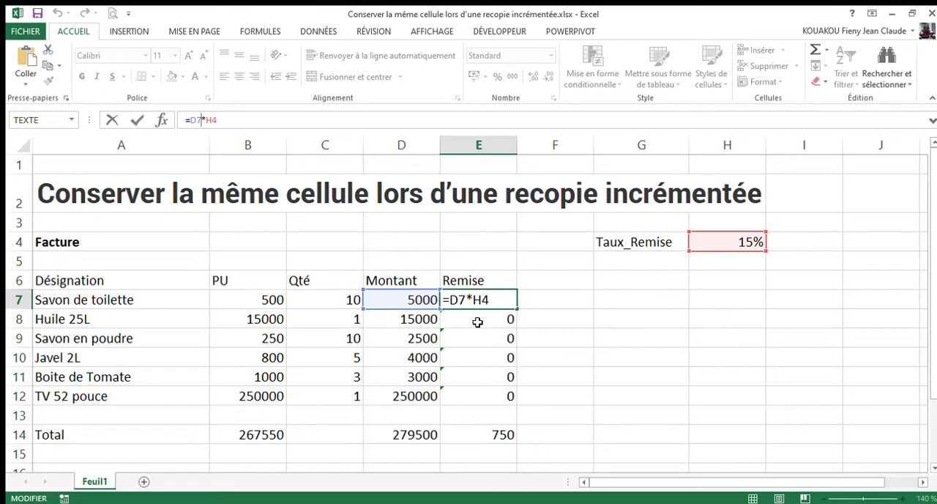
pyautogui.press('Return')
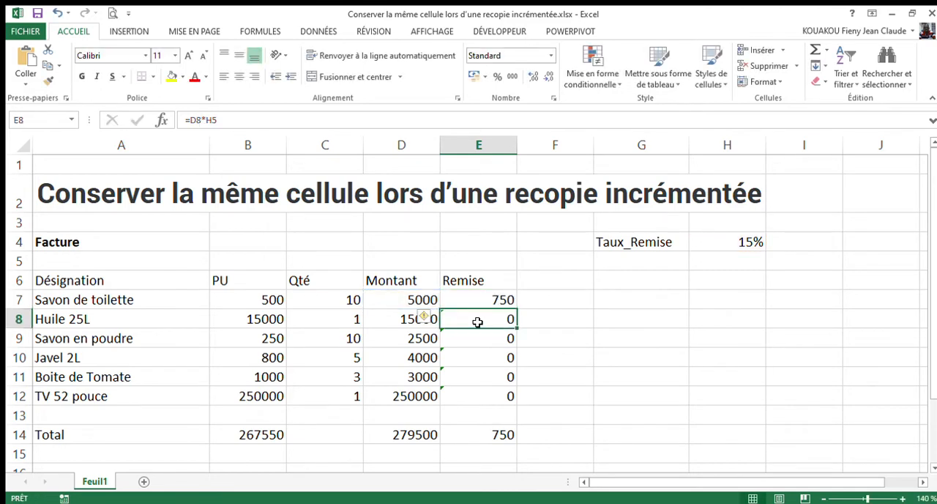
pyautogui.click(202, 120)
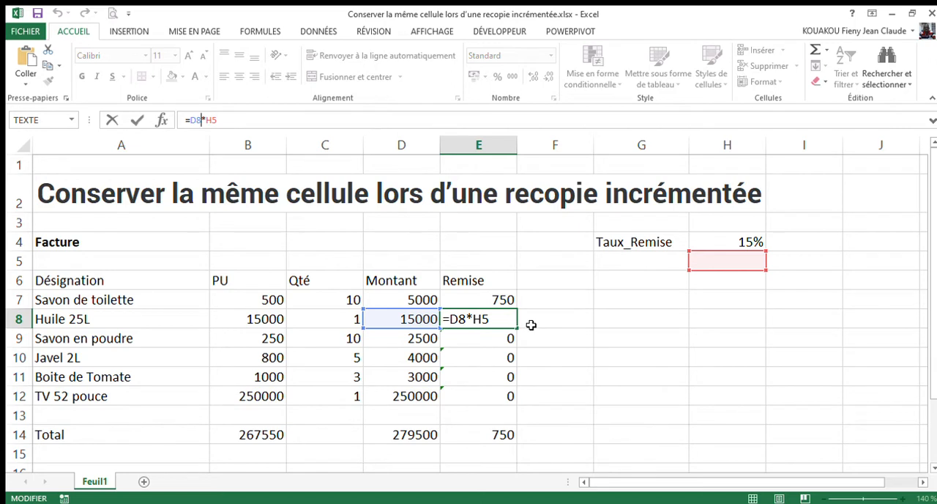
pyautogui.press('Return')
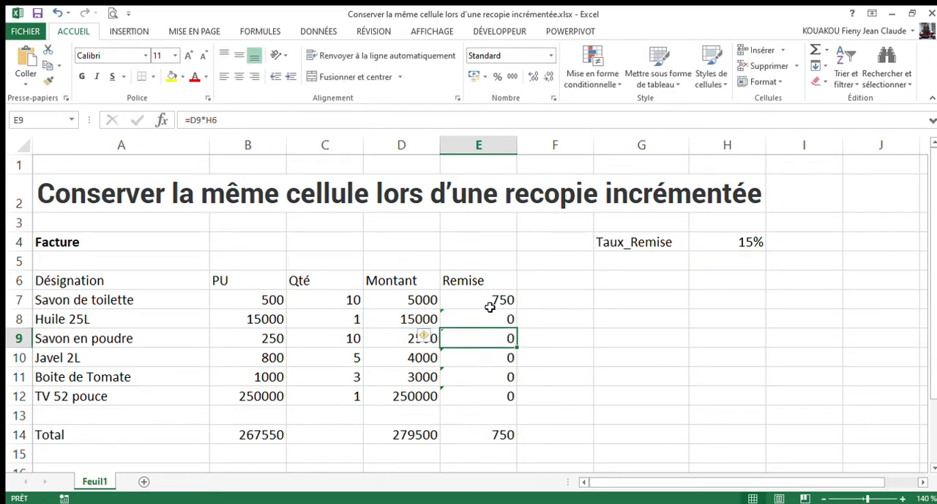
# Make the discount rate reference absolute in cell E7 so the formula reads =D7*$H$4.
pyautogui.click(489, 302)
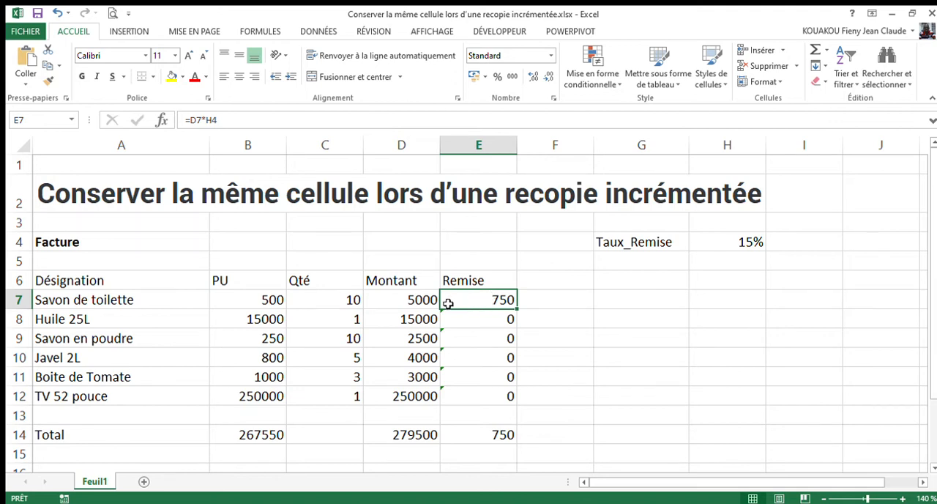
pyautogui.click(208, 123)
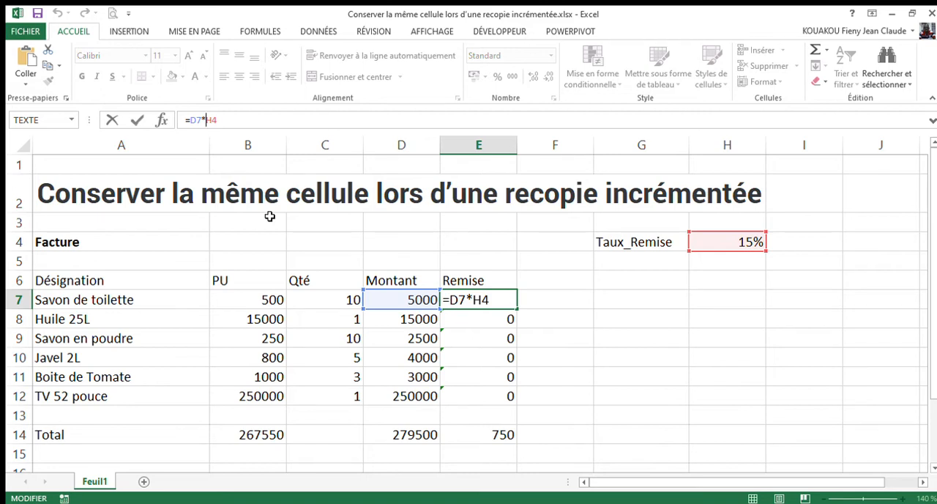
pyautogui.write('$')
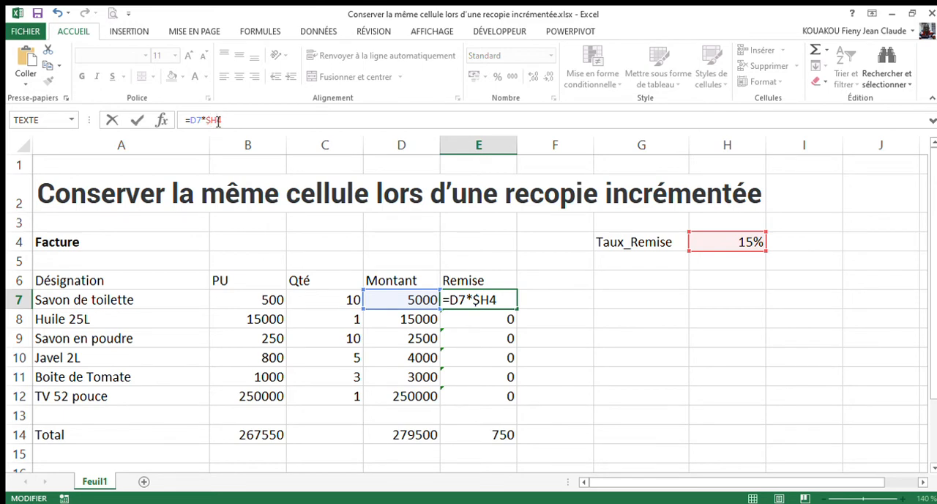
pyautogui.write('$')
pyautogui.press('Return')
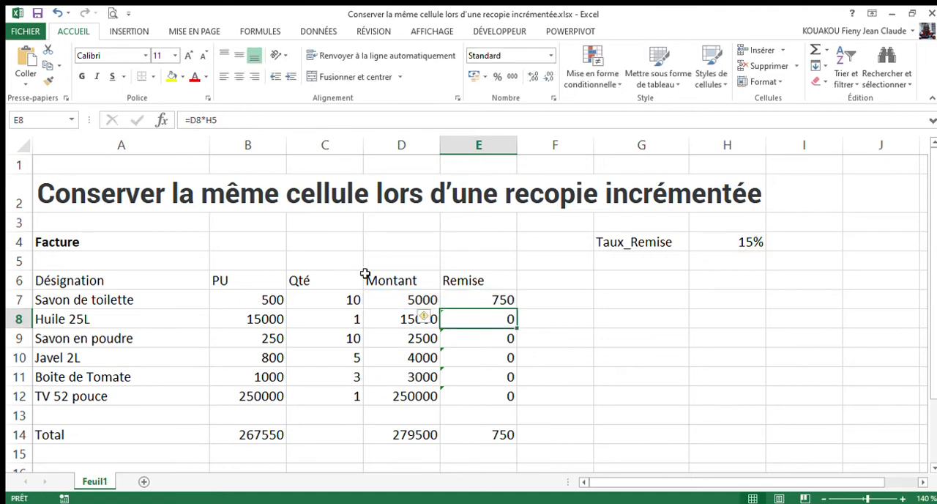
# Copy the absolute-reference formula from E7 down through E12.
pyautogui.click(456, 302)
pyautogui.moveTo(515, 309); pyautogui.dragTo(511, 402)
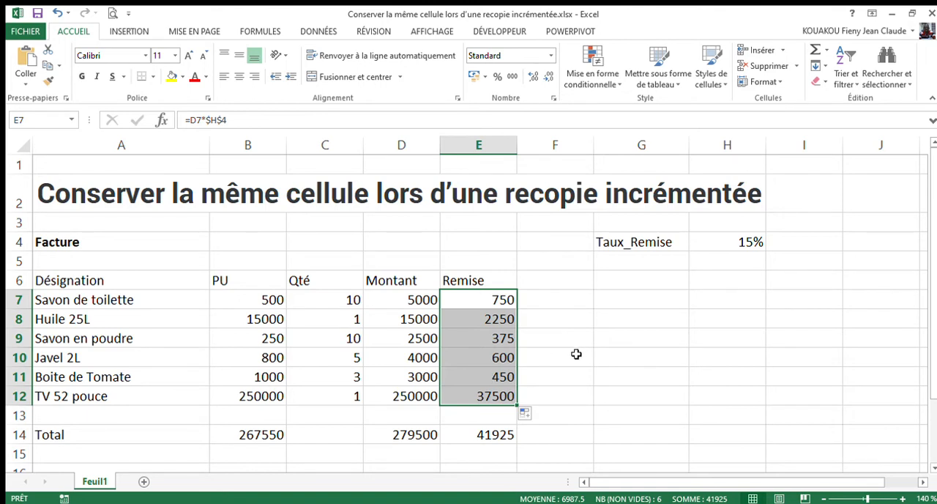
pyautogui.click(556, 305)
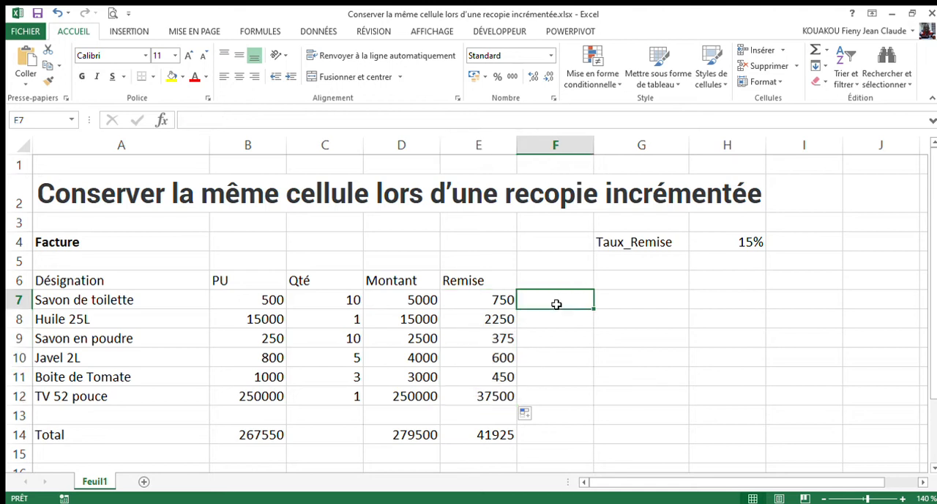
# Shade the Remise cells E7:E12 with a yellow fill.
pyautogui.moveTo(490, 300); pyautogui.dragTo(487, 397)
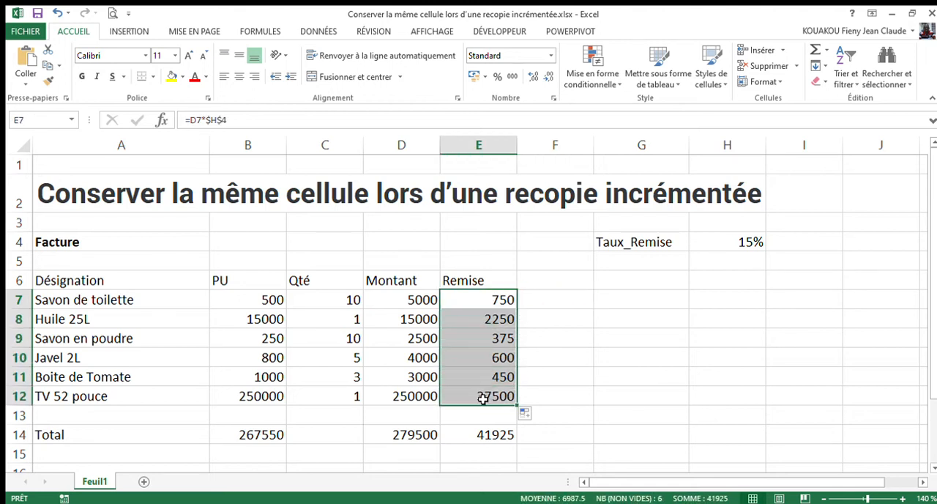
pyautogui.click(171, 76)
pyautogui.click(554, 302)
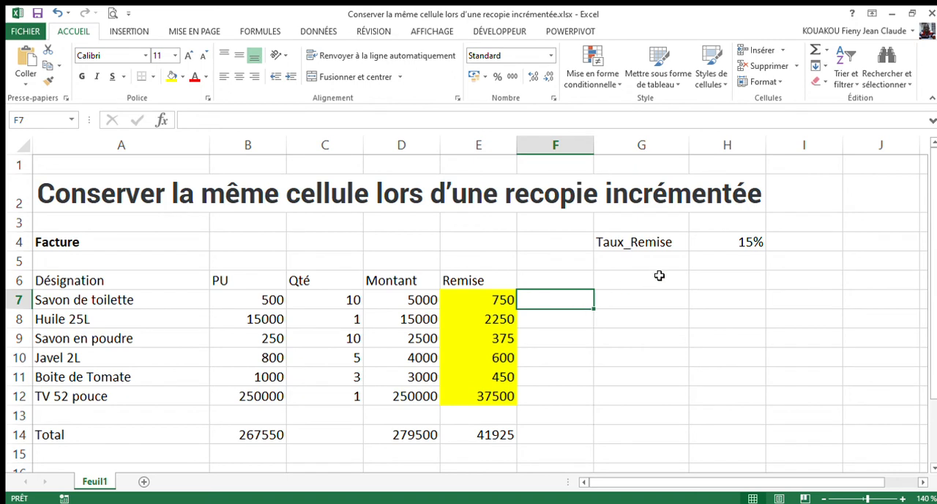
# Assign the name Taux_Remise to cell H4, which holds the discount rate.
pyautogui.click(725, 245)
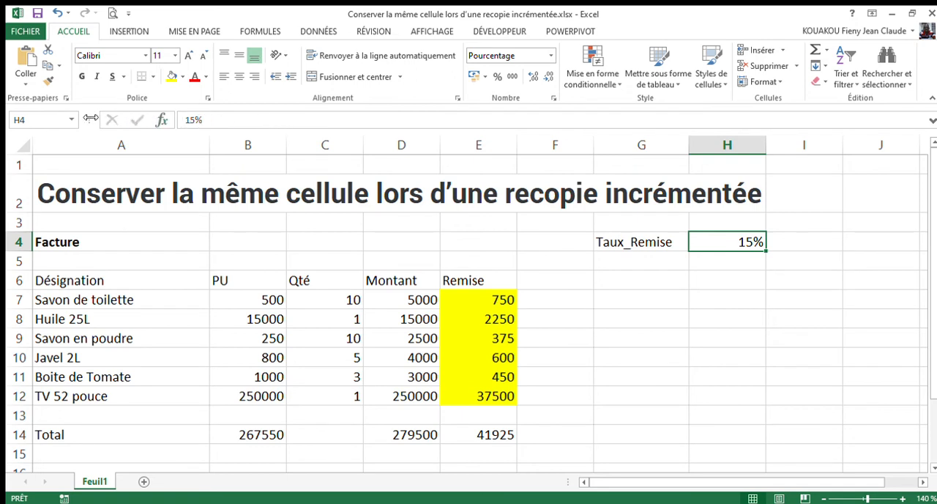
pyautogui.click(19, 121)
pyautogui.write('Taux')
pyautogui.write('_Remise')
pyautogui.press('Return')
# Enter the formula =D7*Taux_Remise in cell F7 to calculate the discount with the named cell.
pyautogui.click(544, 304)
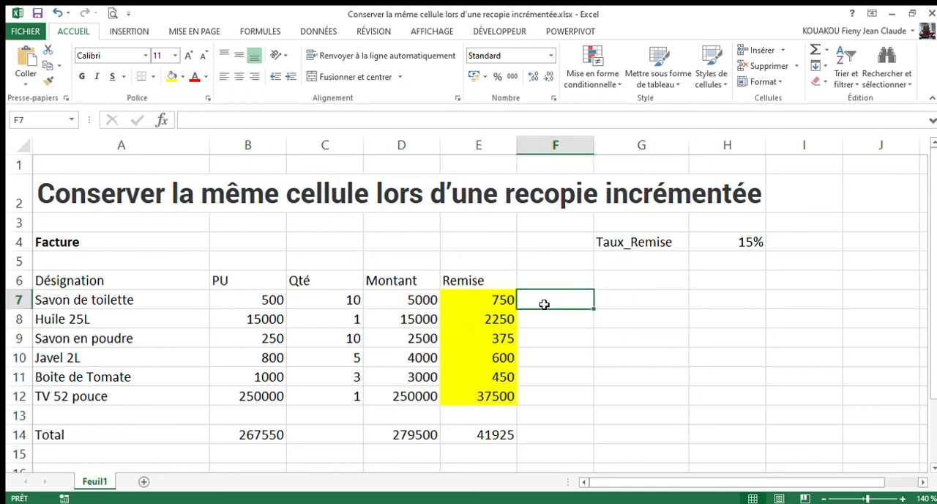
pyautogui.write('=')
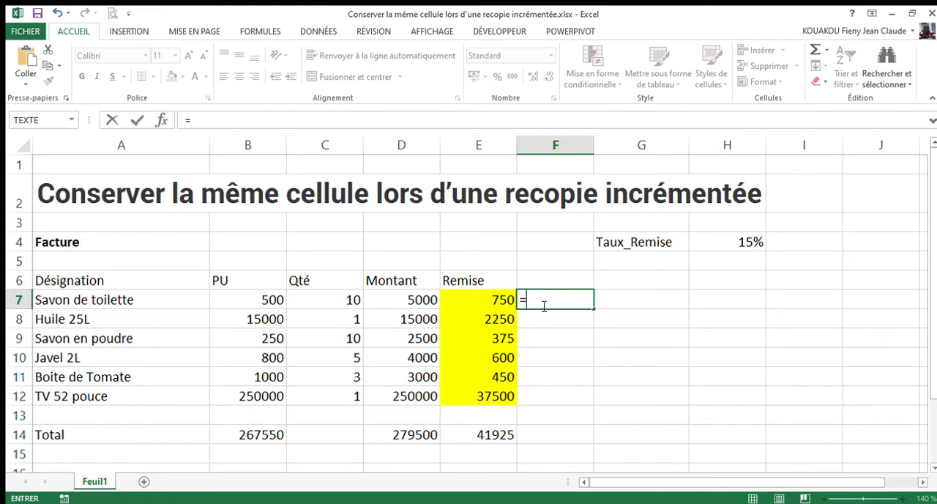
pyautogui.click(410, 303)
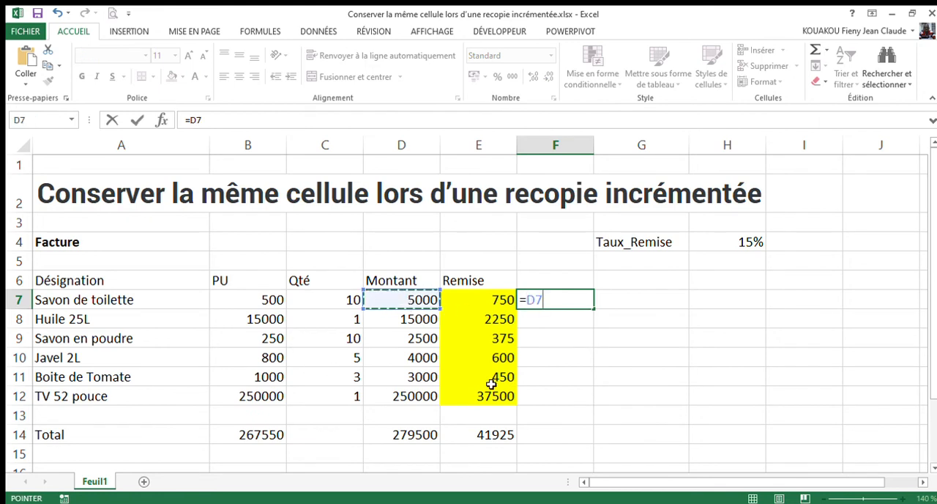
pyautogui.write('*')
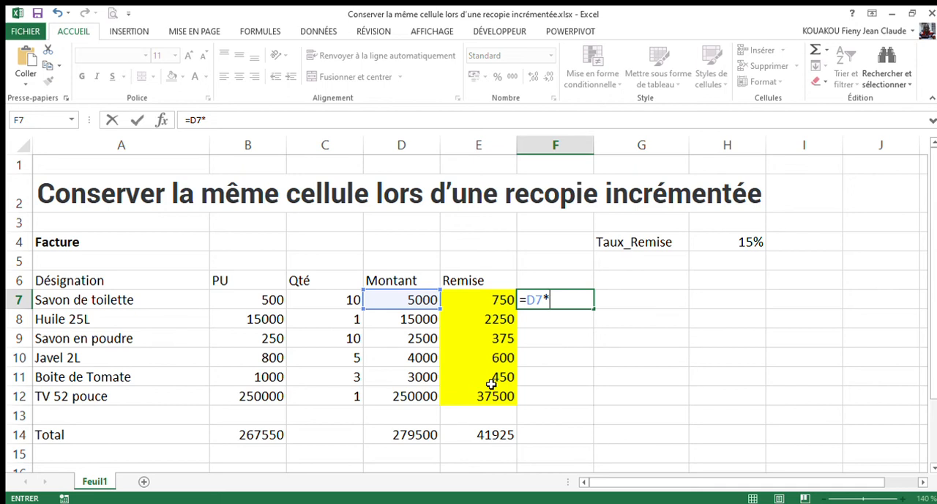
pyautogui.write('Taux_Remise')
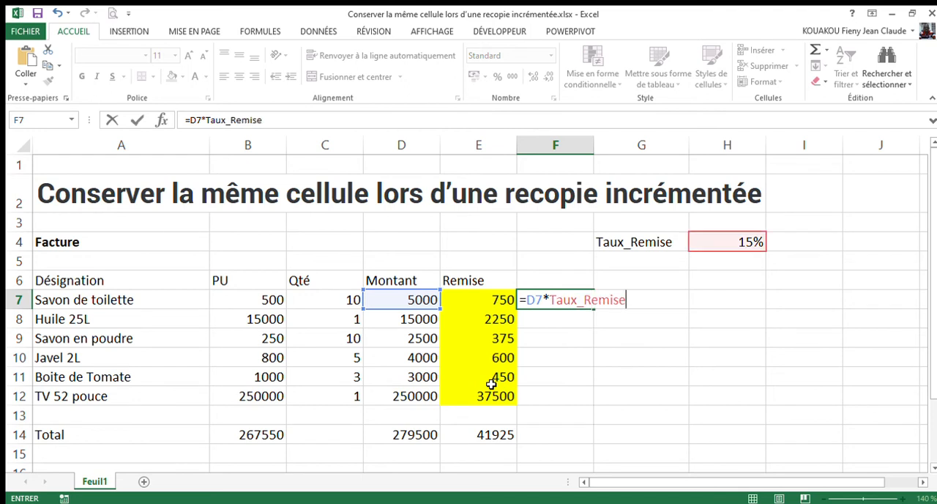
pyautogui.press('Return')
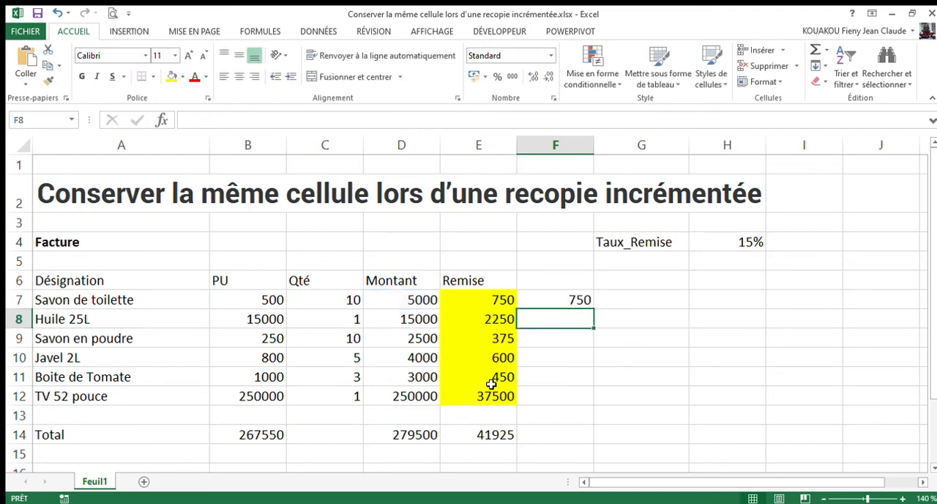
# Inspect the cells referenced by the formula in F7.
pyautogui.click(546, 299)
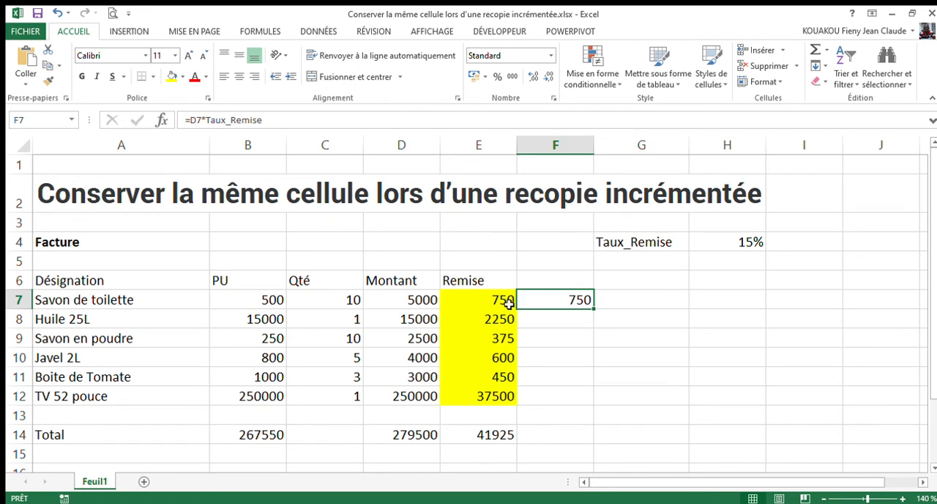
pyautogui.click(227, 120)
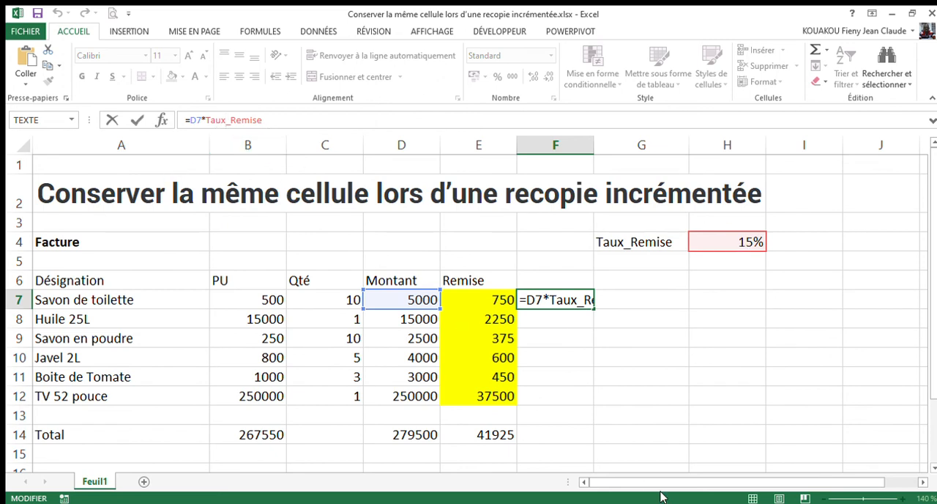
pyautogui.press('Return')
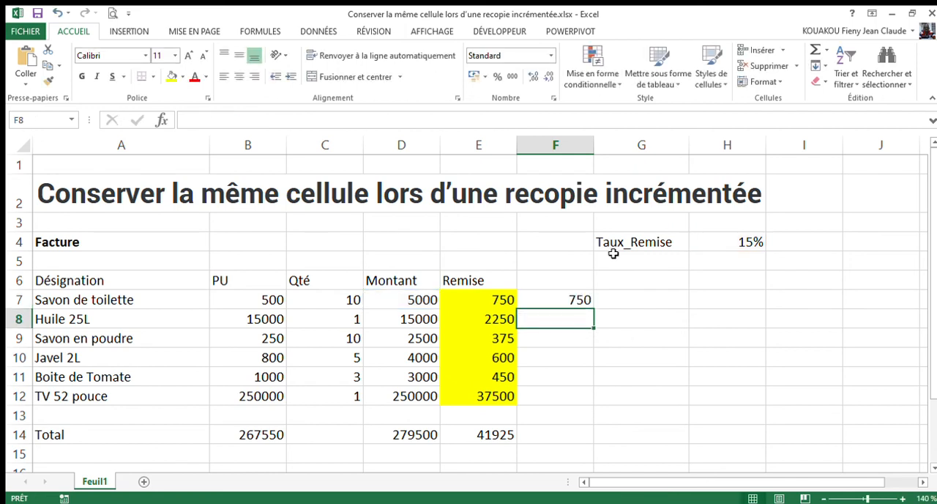
# Copy the named-cell formula from F7 down through F12 and shade F7:F12 green.
pyautogui.click(564, 299)
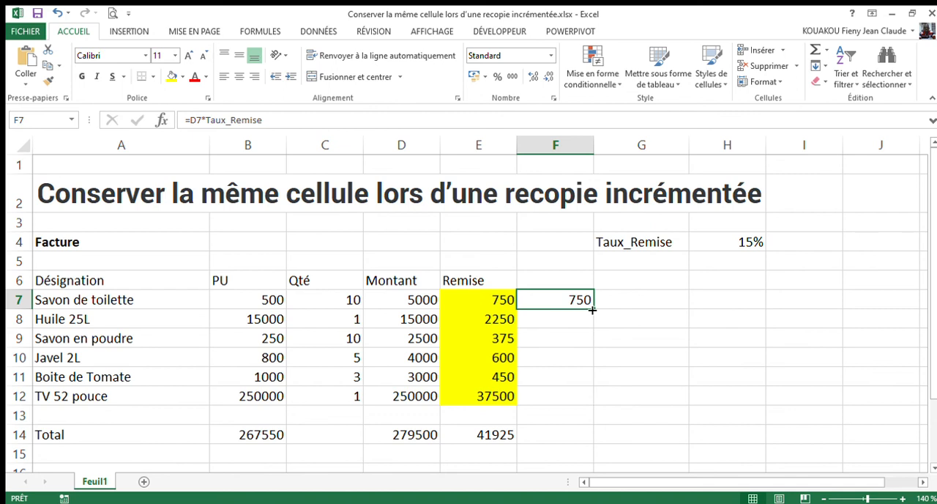
pyautogui.moveTo(593, 311); pyautogui.dragTo(592, 310)
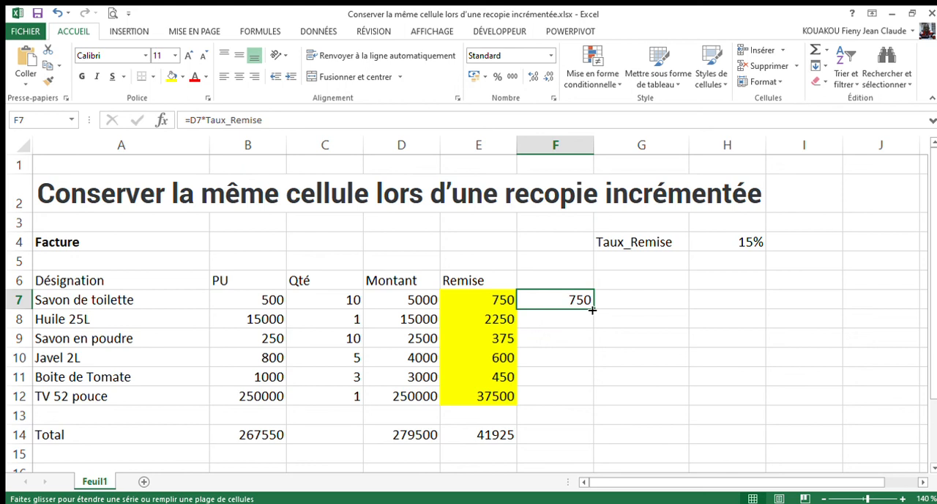
pyautogui.moveTo(592, 311); pyautogui.dragTo(592, 403)
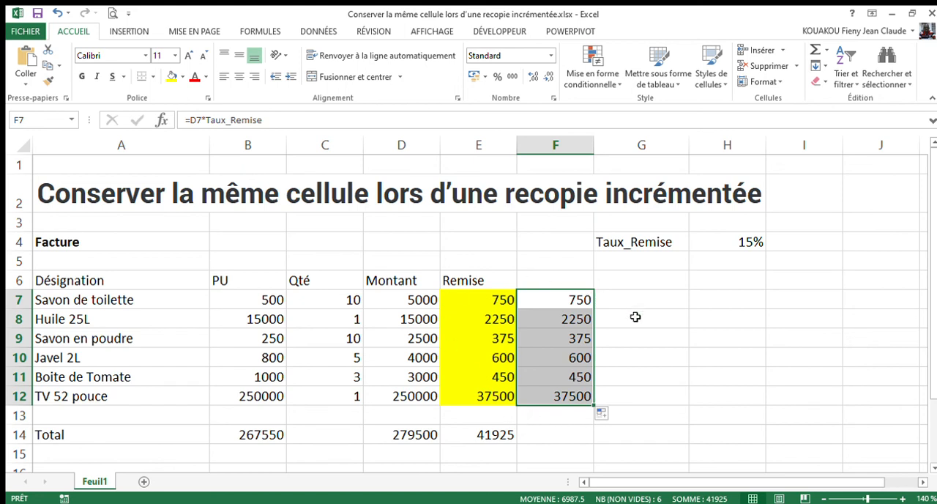
pyautogui.click(176, 80)
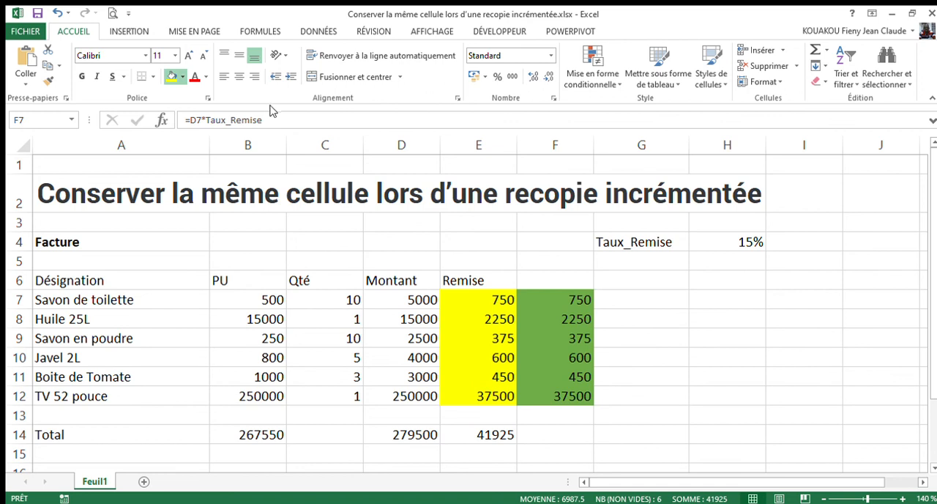
pyautogui.click(674, 358)
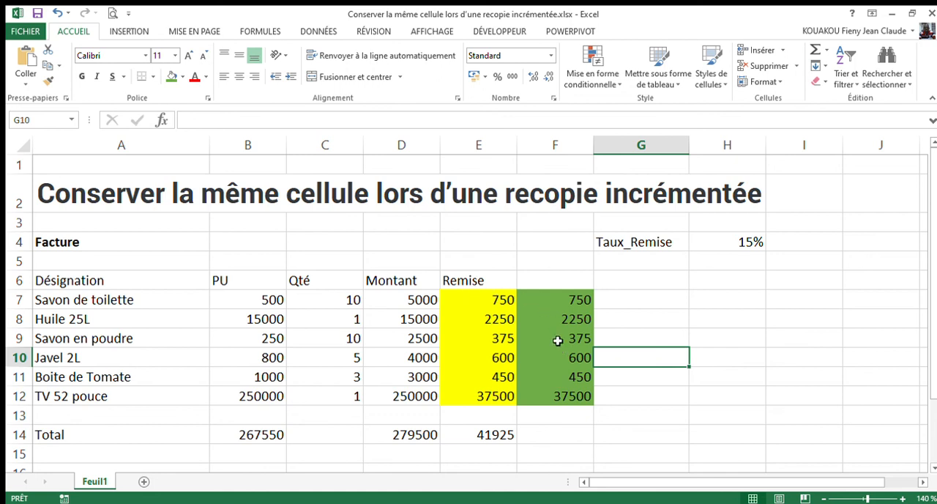
# Compare the absolute-reference formulas in E9 and E7 with the named-cell formula in F7.
pyautogui.click(485, 334)
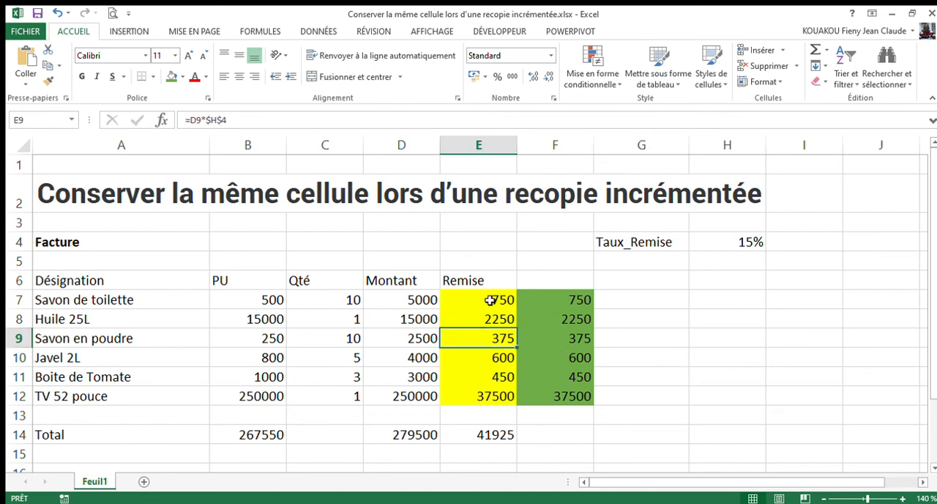
pyautogui.click(490, 299)
pyautogui.click(556, 299)
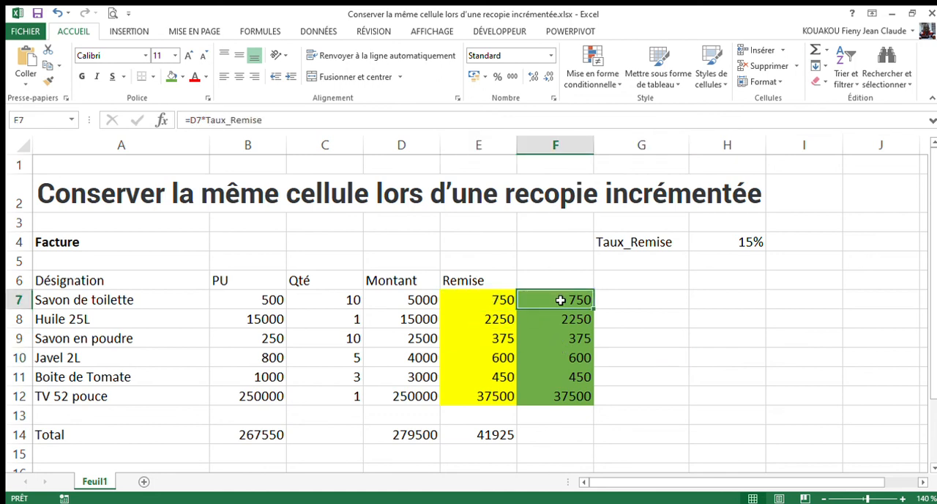